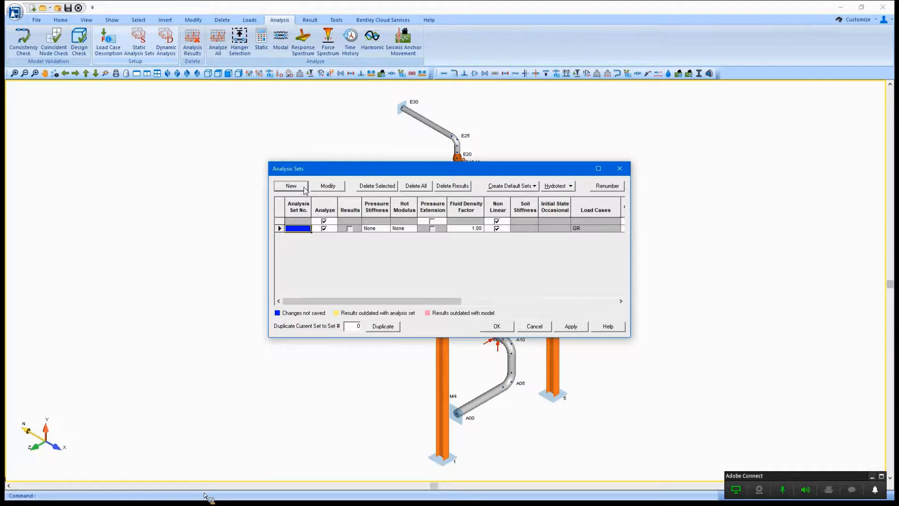
# - Save the new analysis set 1 and include thermal cases T1 and T2, earthquake case E1, and wind cases W1 and W2
pyautogui.click(328, 187)
pyautogui.click(485, 276)
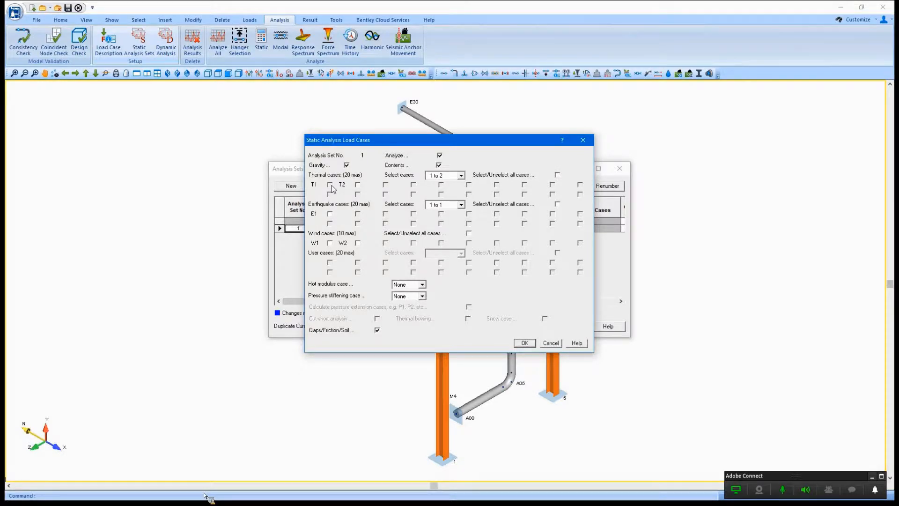
pyautogui.click(330, 185)
pyautogui.click(358, 185)
pyautogui.click(330, 214)
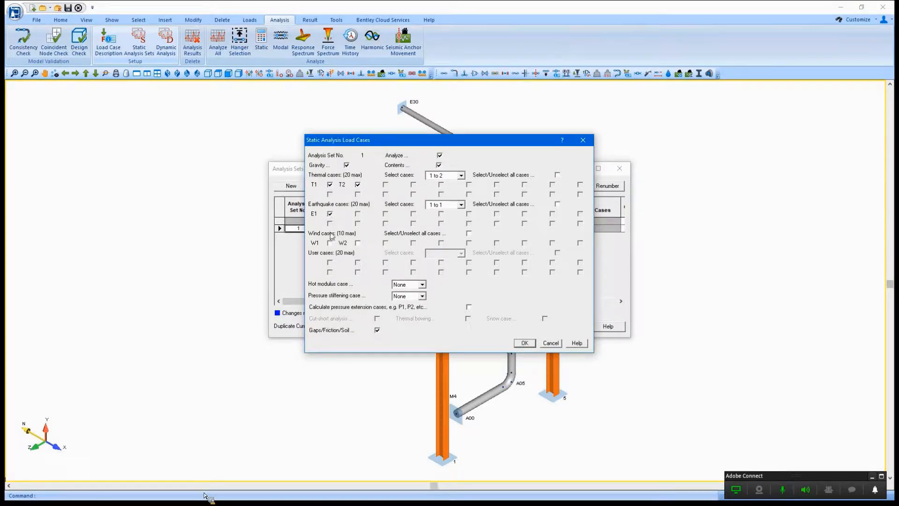
pyautogui.click(330, 244)
pyautogui.click(358, 243)
pyautogui.click(524, 343)
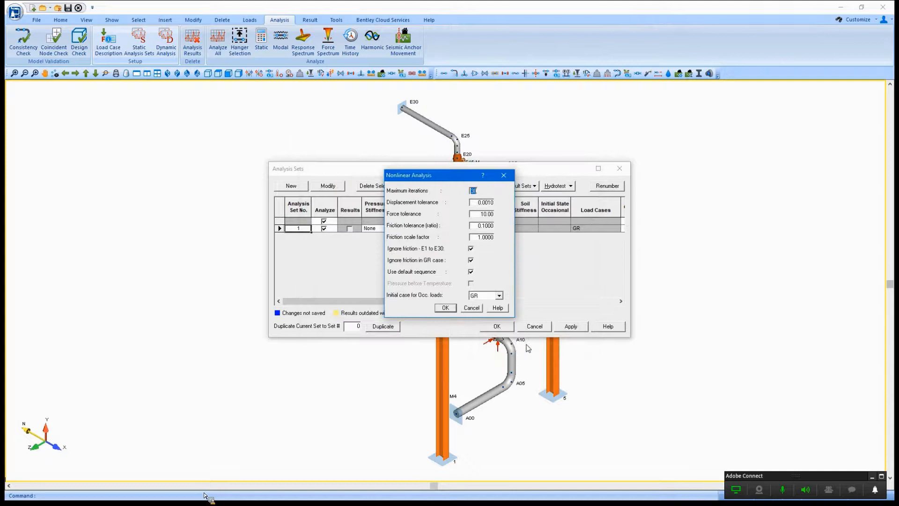
# - Use GR as the initial case for occasional loads in analysis set 1's nonlinear settings
pyautogui.click(499, 296)
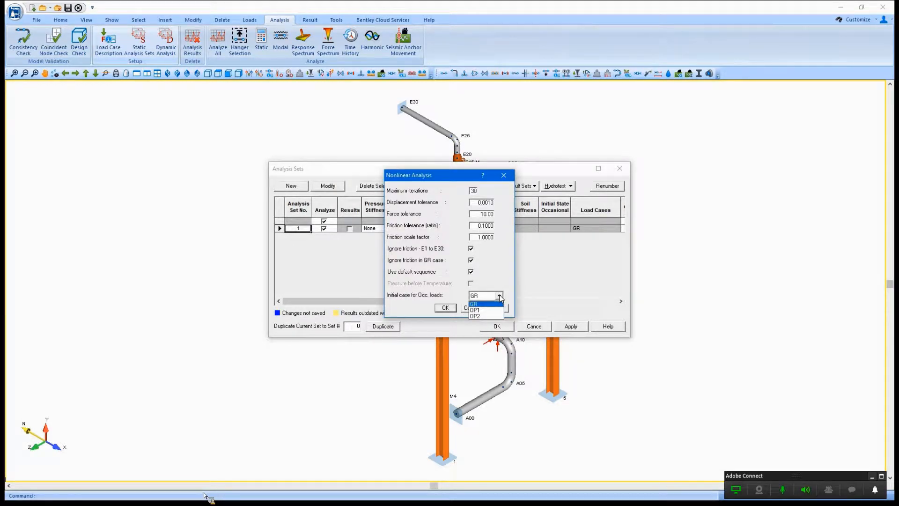
pyautogui.click(486, 303)
pyautogui.click(446, 308)
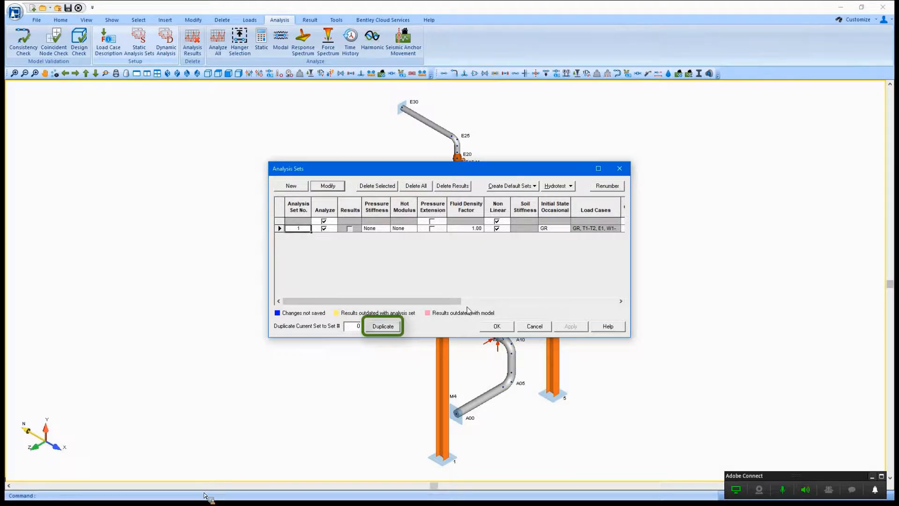
# - Duplicate analysis set 1 twice, set the copies' occasional initial states to OP1 and OP2, and accept the analysis sets
pyautogui.click(395, 328)
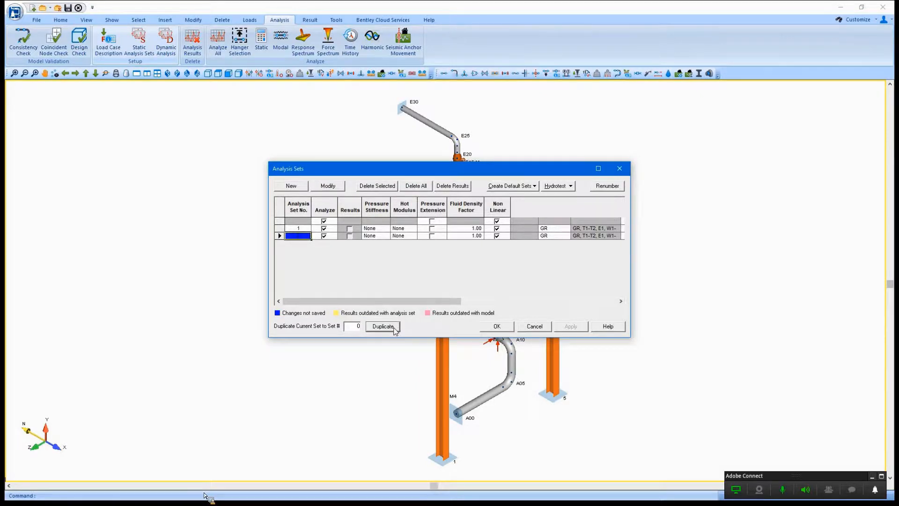
pyautogui.click(395, 328)
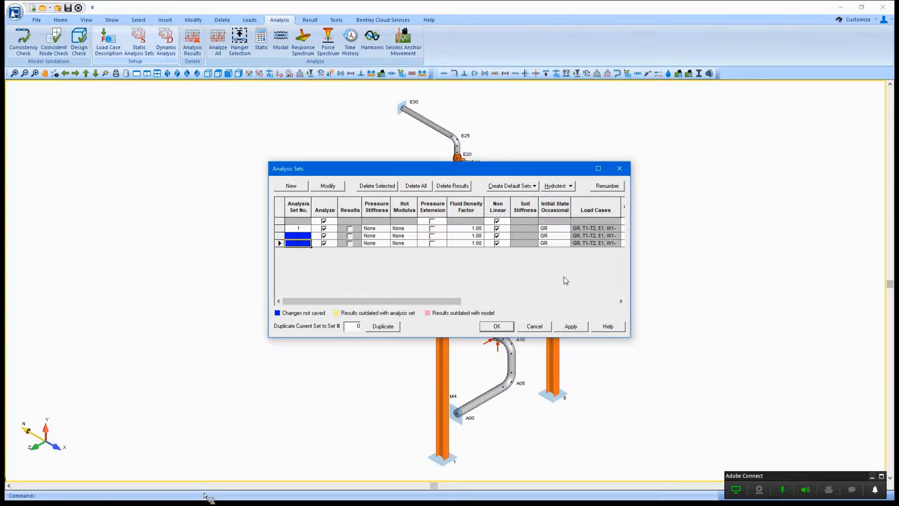
pyautogui.click(568, 236)
pyautogui.click(567, 236)
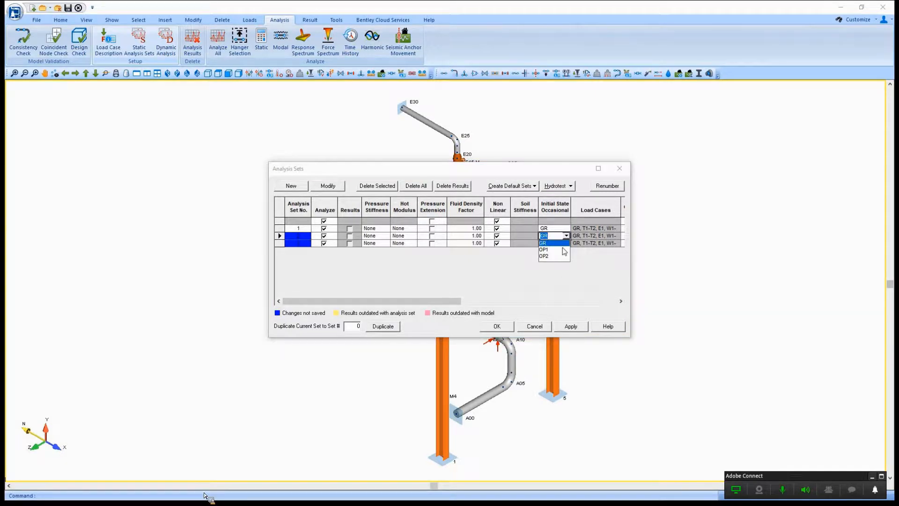
pyautogui.click(563, 249)
pyautogui.click(568, 243)
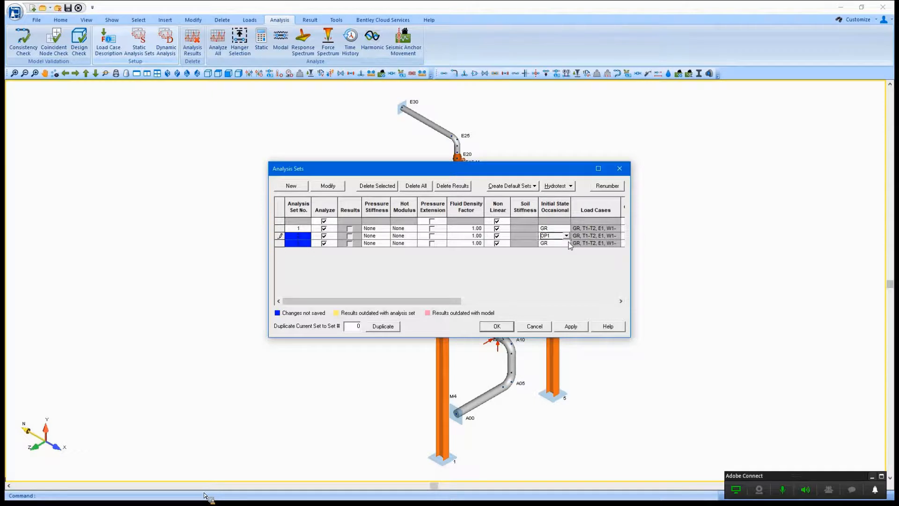
pyautogui.click(566, 243)
pyautogui.click(562, 264)
pyautogui.click(507, 329)
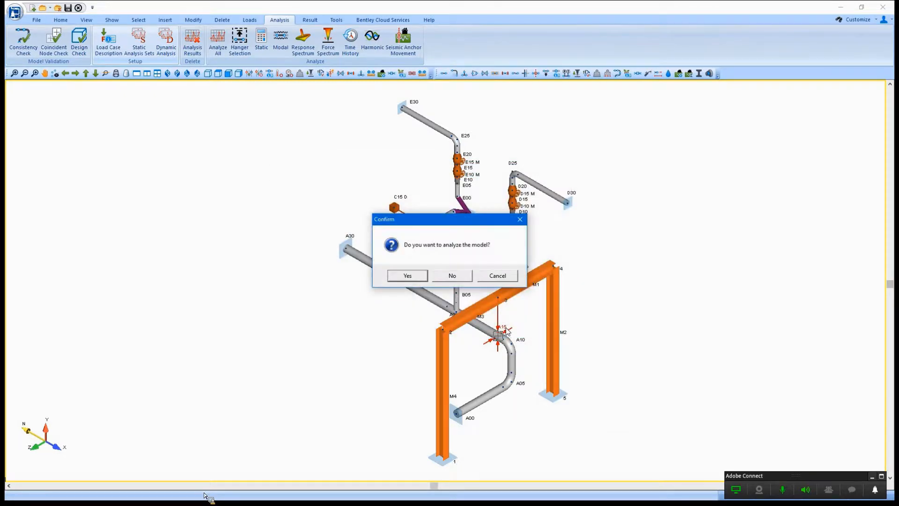
# - Run the static analysis of the model, declining to review the consistency check and analysis warning messages
pyautogui.click(408, 276)
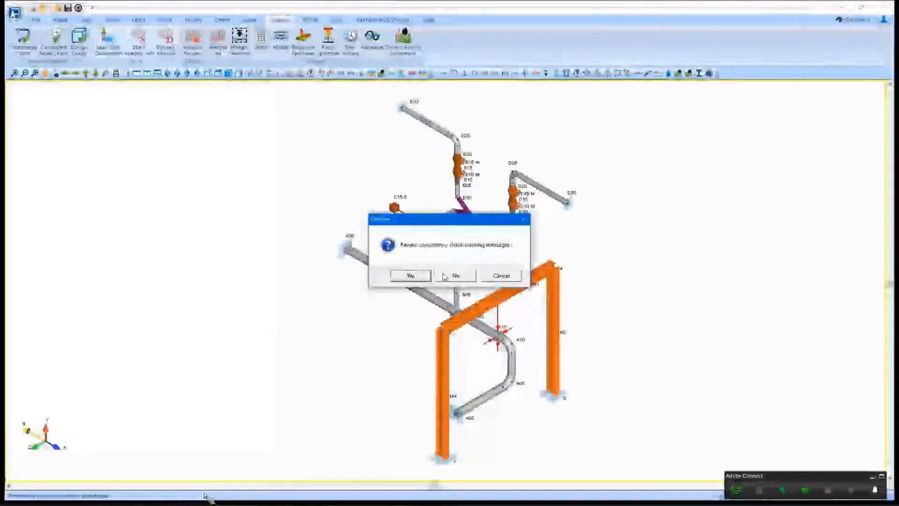
pyautogui.click(445, 277)
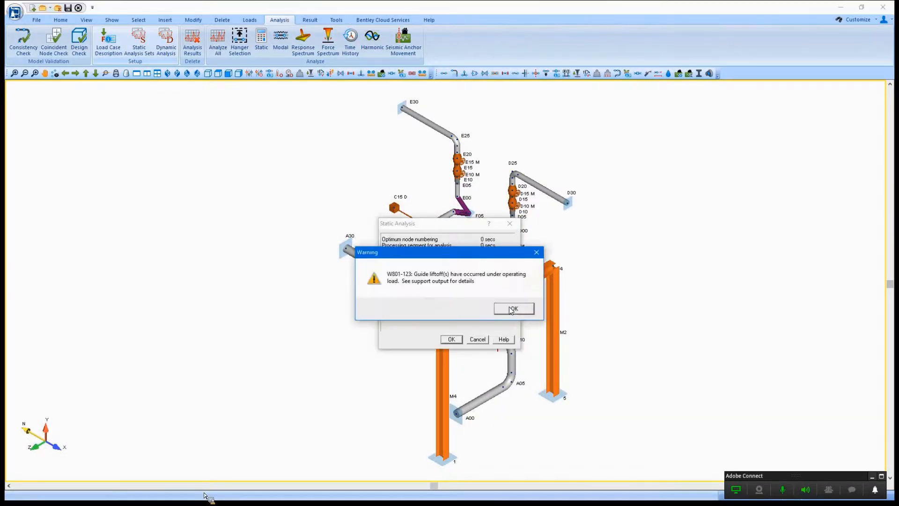
pyautogui.click(512, 309)
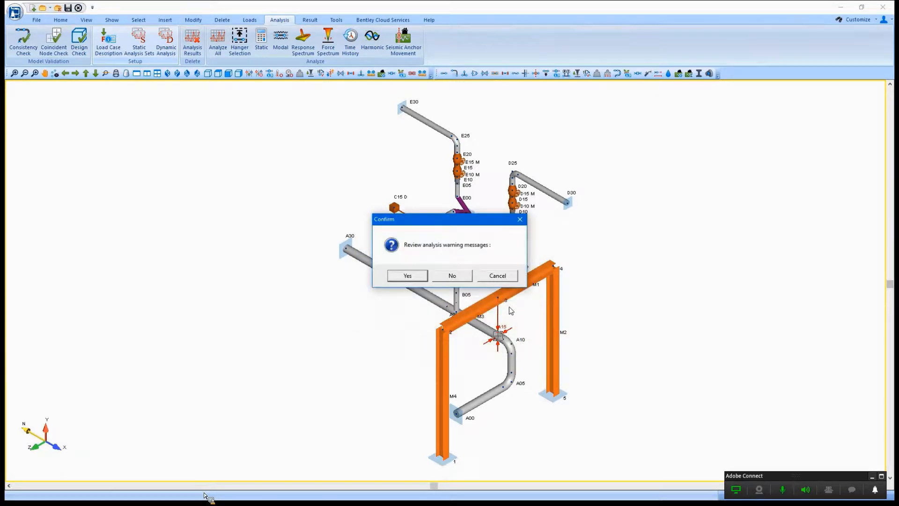
pyautogui.click(455, 279)
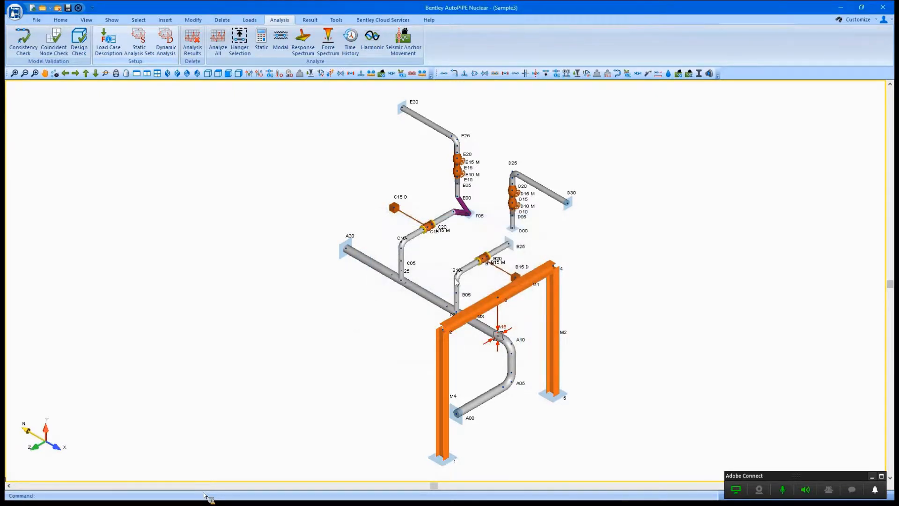
# - Open the load combinations in an enlarged window and examine the analyzed load cases and the code combinations
pyautogui.click(310, 20)
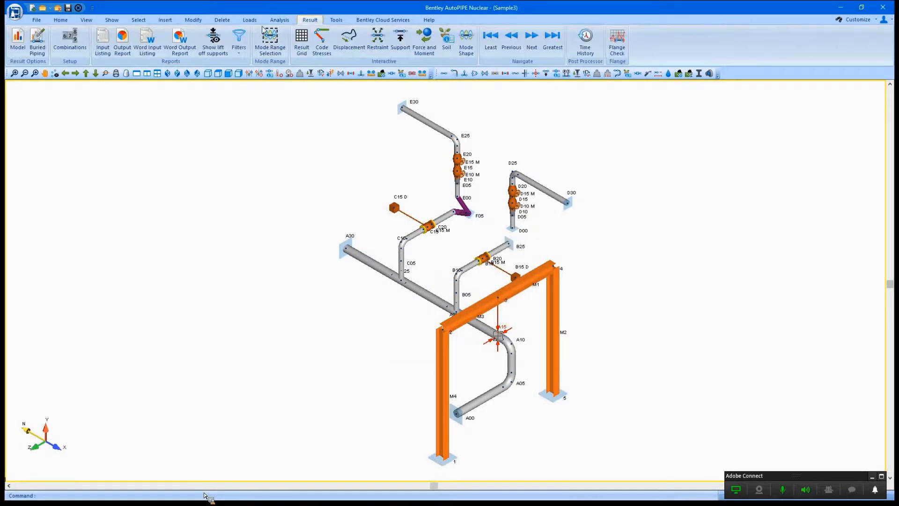
pyautogui.click(78, 43)
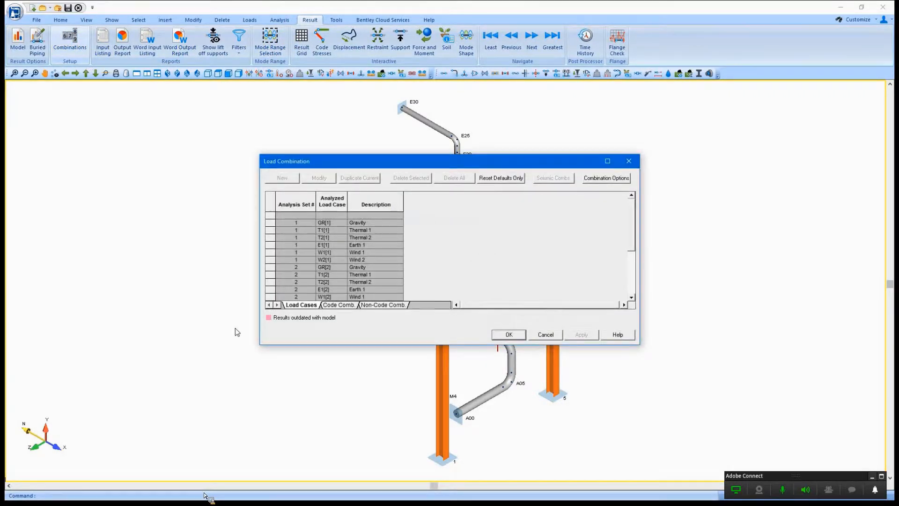
pyautogui.moveTo(260, 345); pyautogui.dragTo(168, 413)
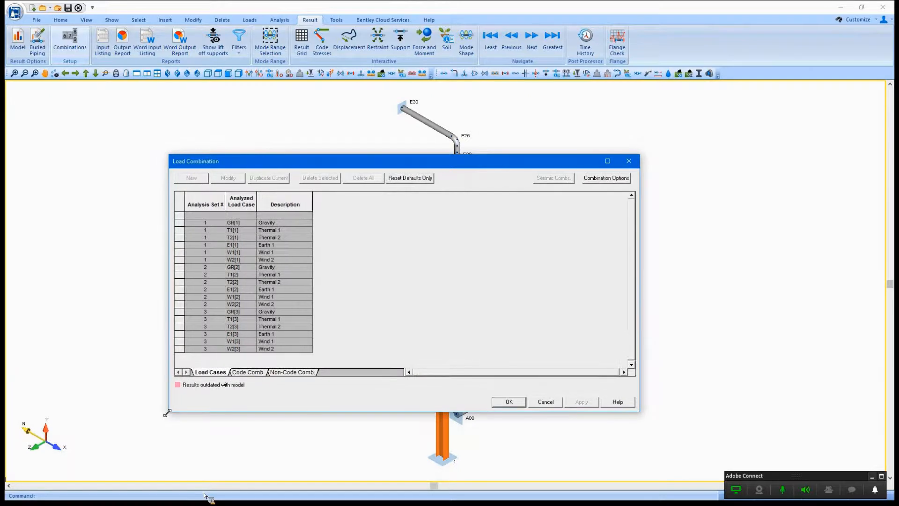
pyautogui.click(248, 372)
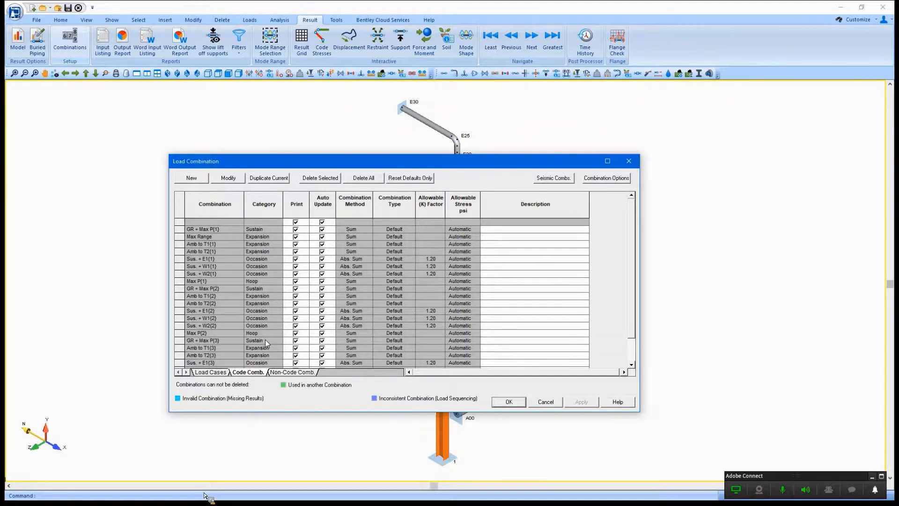
pyautogui.scroll(-1, 265, 342)
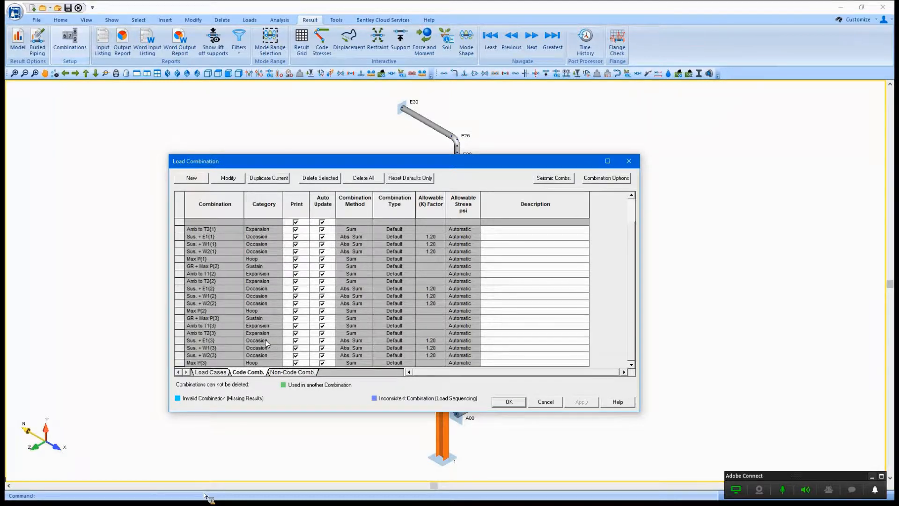
# - Examine the occasional non-code combinations GE1 to GW2 of set 1, GT1E1 to GT1W2 of set 2, and GT2E1 to GT2W2 of set 3
pyautogui.click(284, 372)
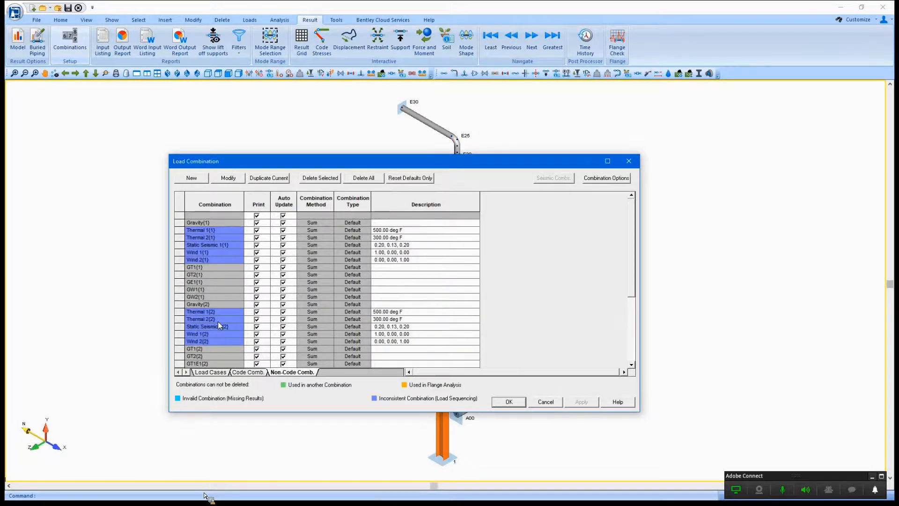
pyautogui.moveTo(181, 283); pyautogui.dragTo(178, 297)
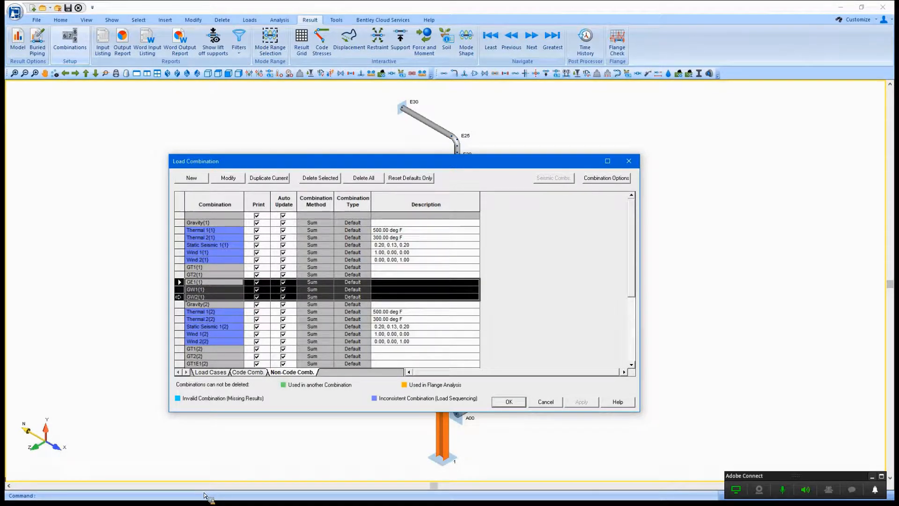
pyautogui.scroll(-1, 178, 297)
pyautogui.scroll(-5, 178, 297)
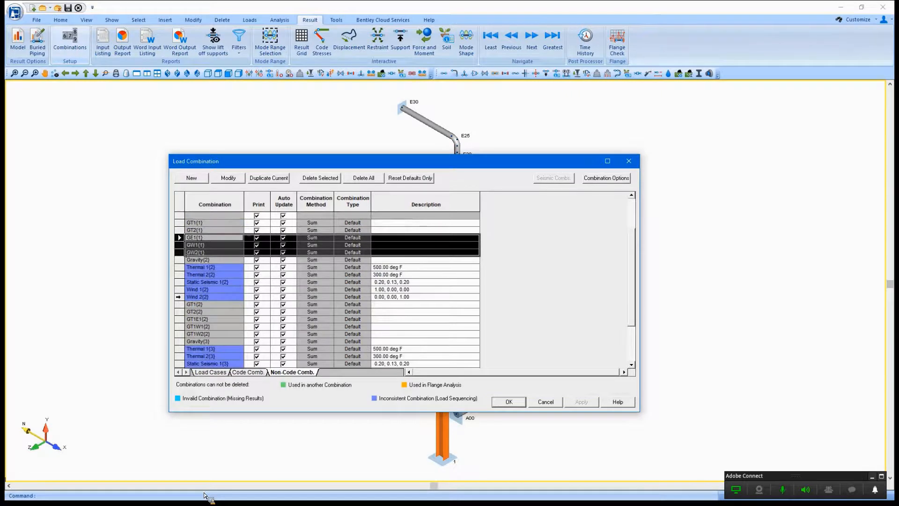
pyautogui.moveTo(179, 319); pyautogui.dragTo(179, 333)
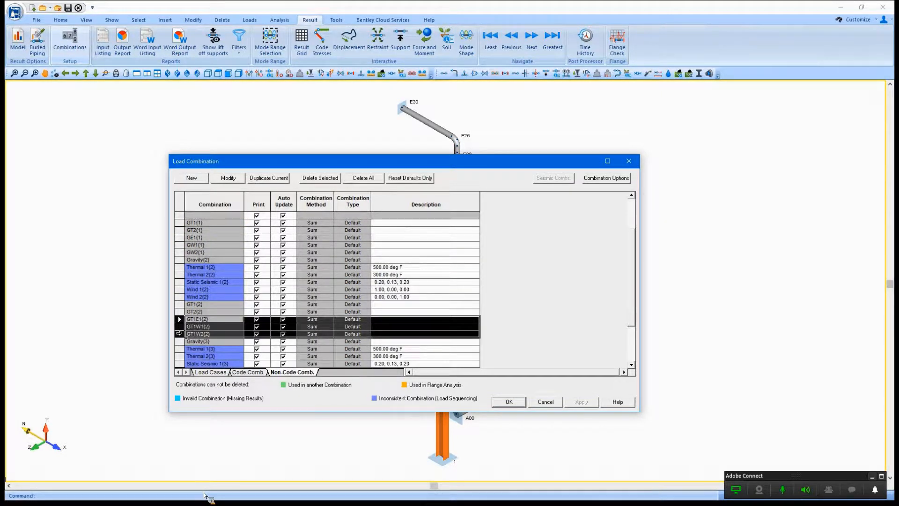
pyautogui.scroll(-3, 179, 333)
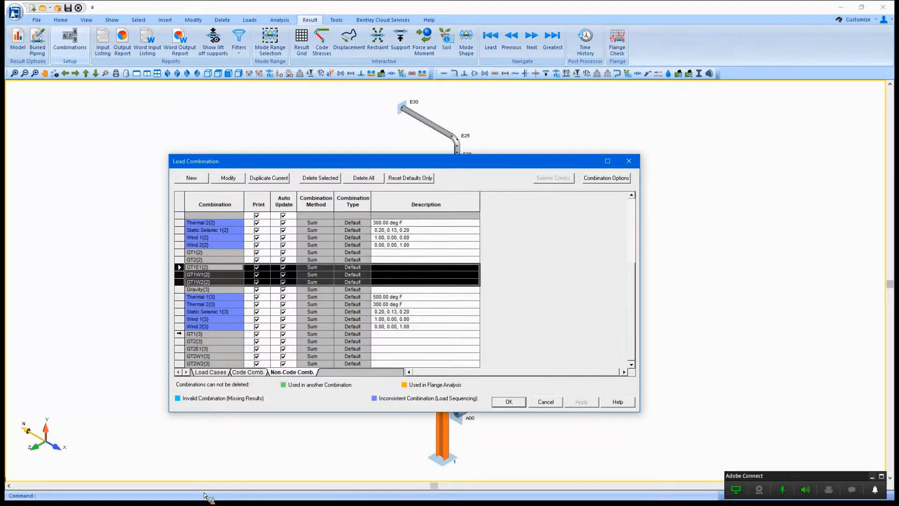
pyautogui.moveTo(179, 348); pyautogui.dragTo(178, 360)
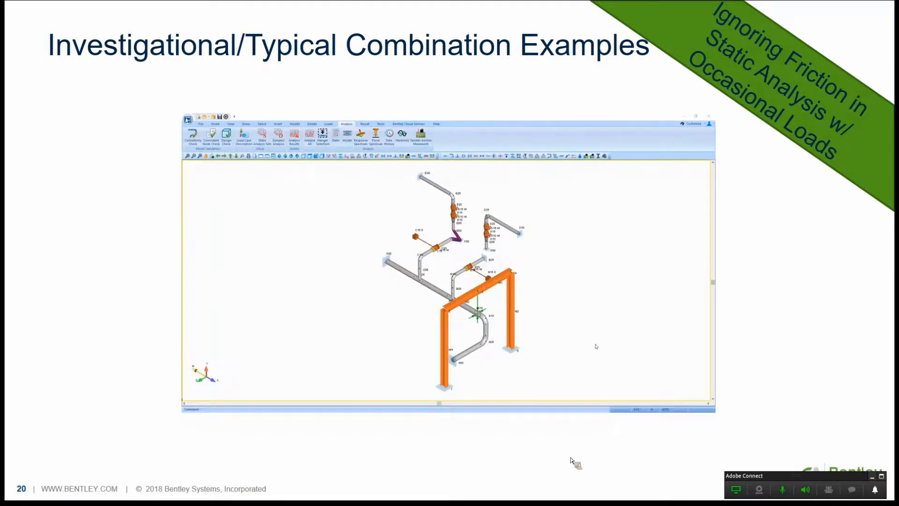
pyautogui.click(200, 399)
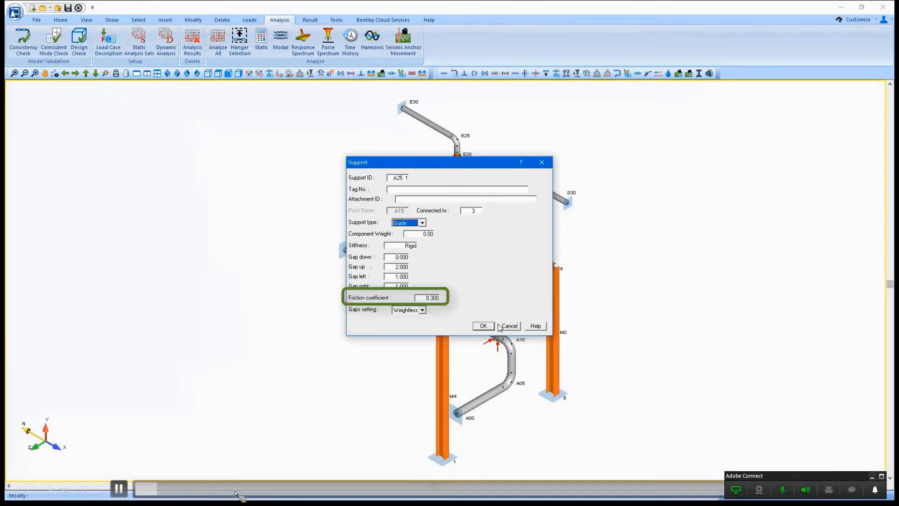
pyautogui.click(125, 489)
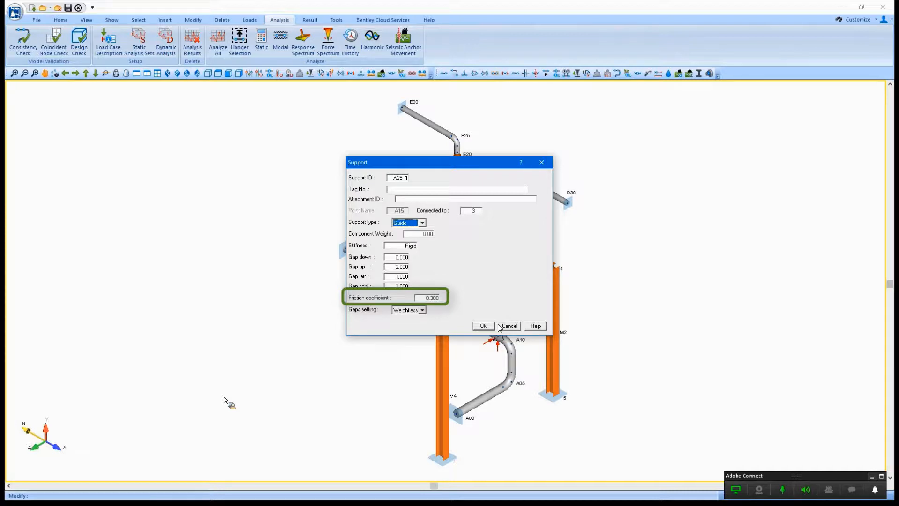
pyautogui.moveTo(175, 485)
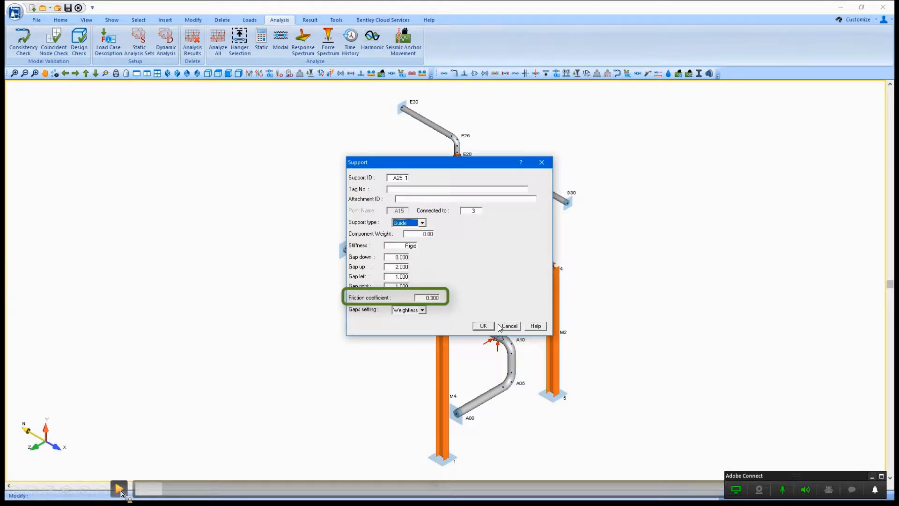
pyautogui.click(121, 492)
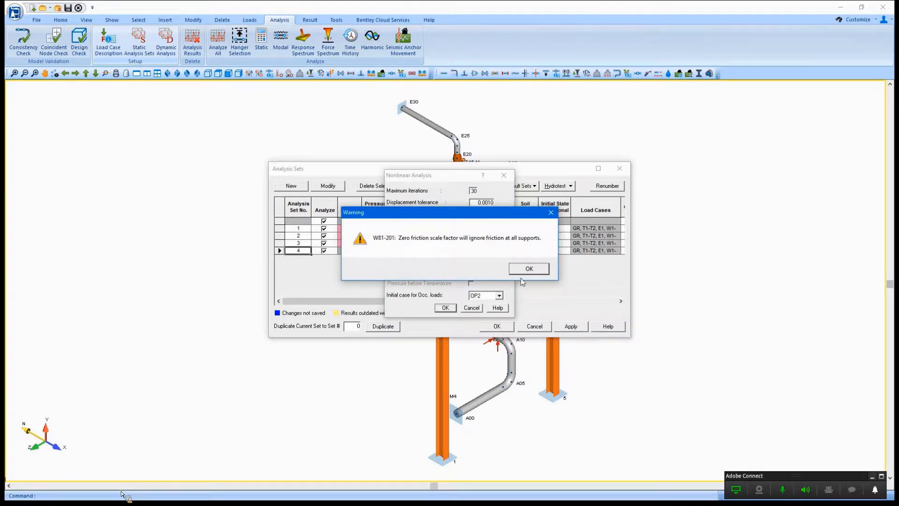
# - Accept analysis set 4's nonlinear settings with a friction scale factor of 0 and OP2 as the initial case for occasional loads
pyautogui.click(532, 269)
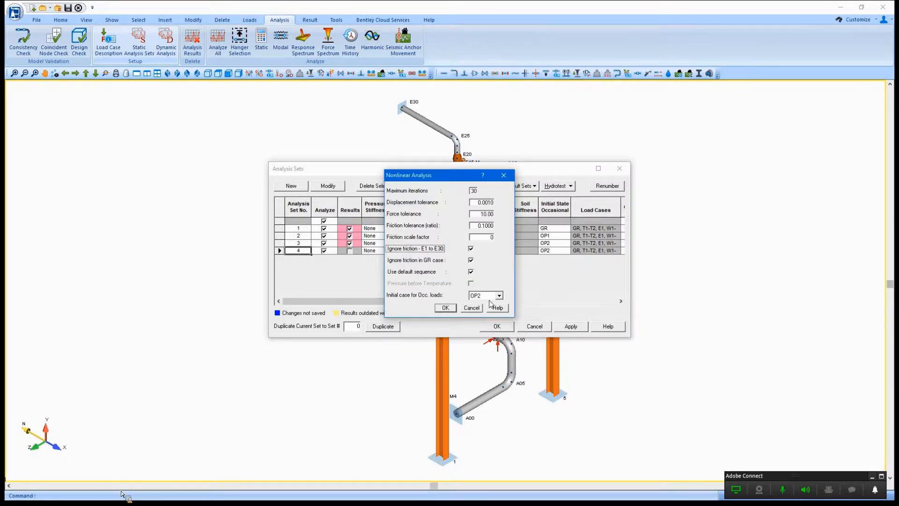
pyautogui.click(451, 309)
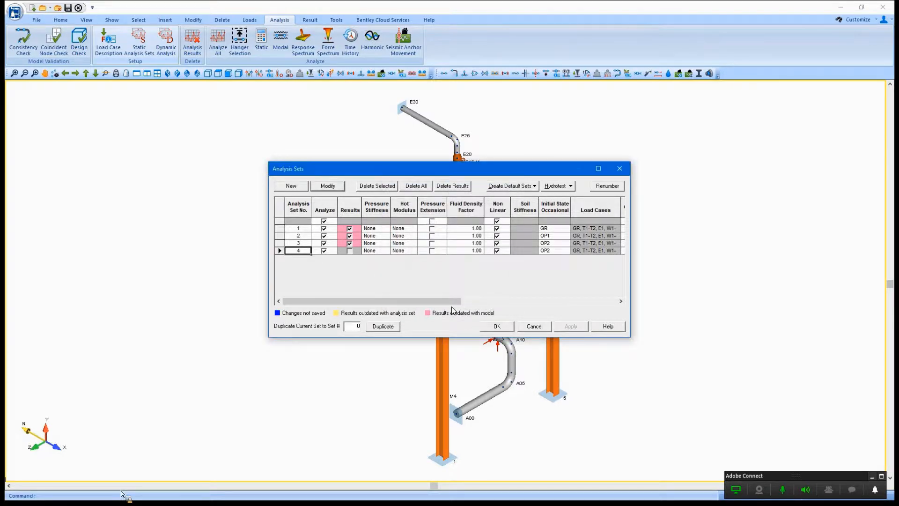
# - Duplicate analysis set 4 and give the copy a friction scale factor of 2 in its nonlinear settings, accepting the analysis sets
pyautogui.click(392, 328)
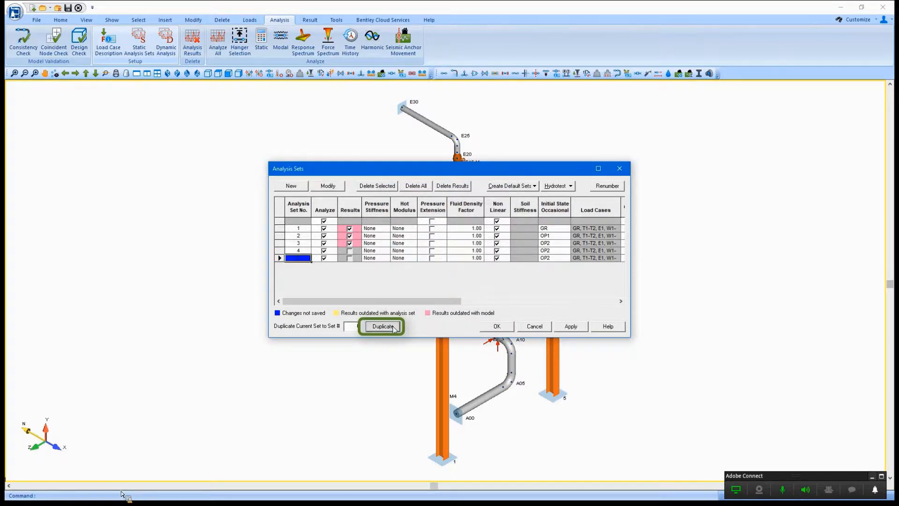
pyautogui.click(333, 186)
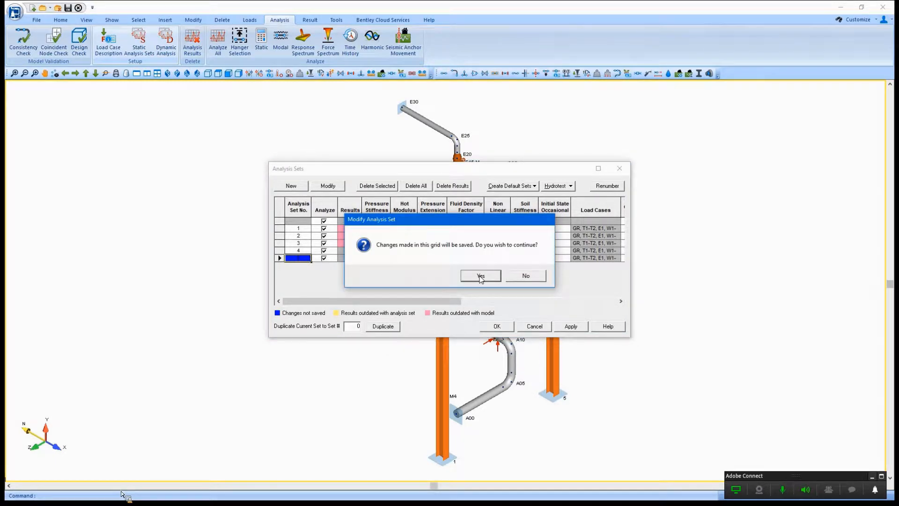
pyautogui.click(480, 276)
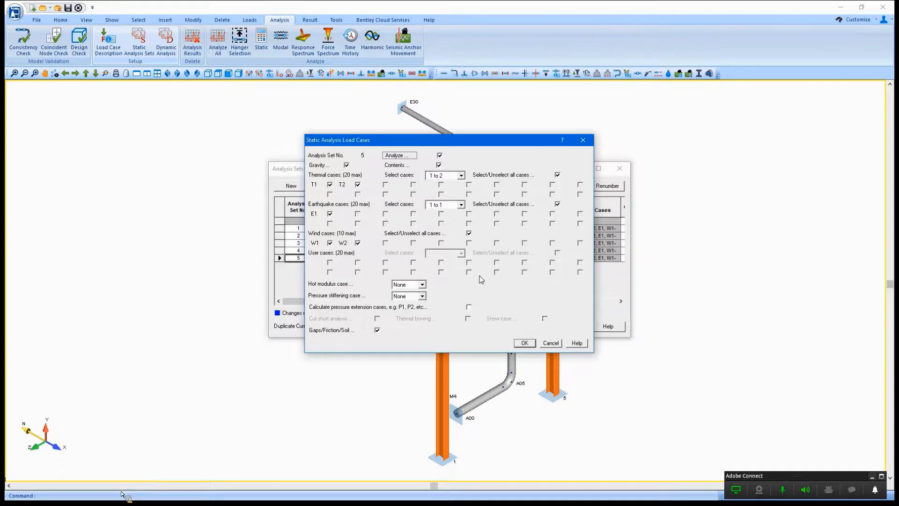
pyautogui.click(527, 345)
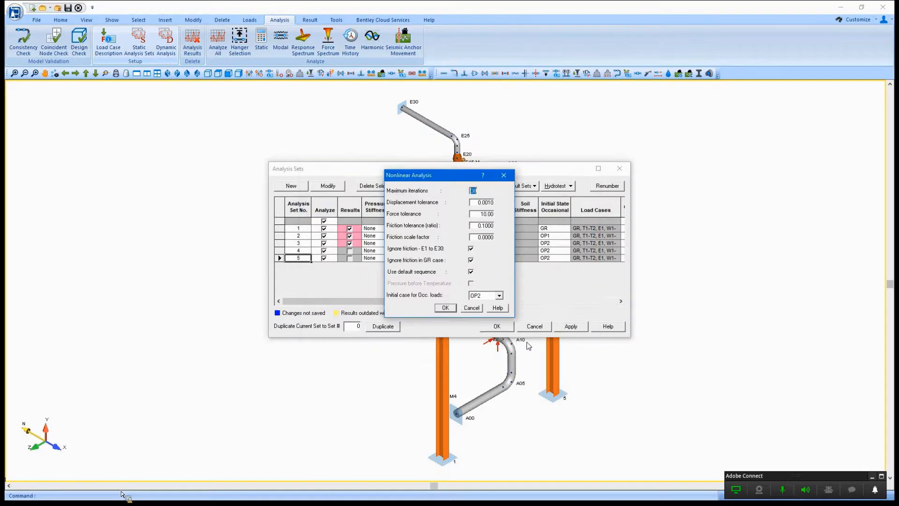
pyautogui.doubleClick(491, 237)
pyautogui.write('2')
pyautogui.click(446, 308)
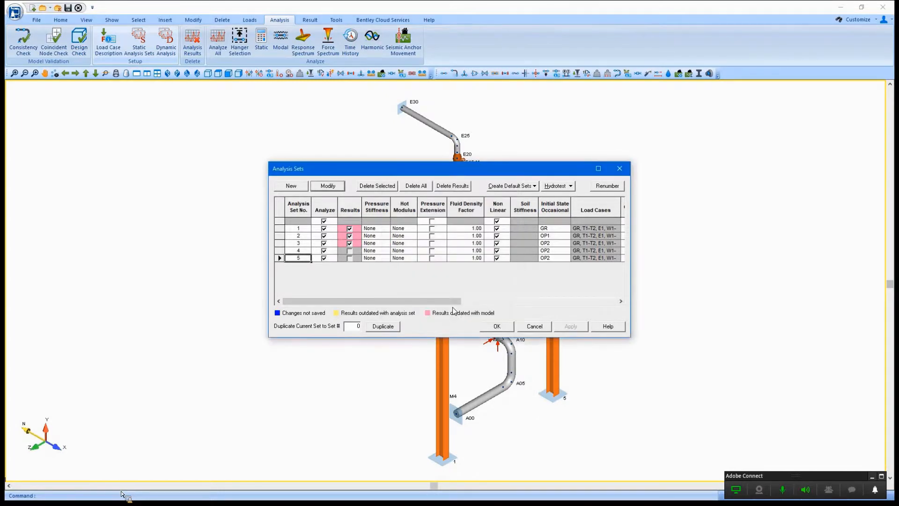
pyautogui.click(497, 327)
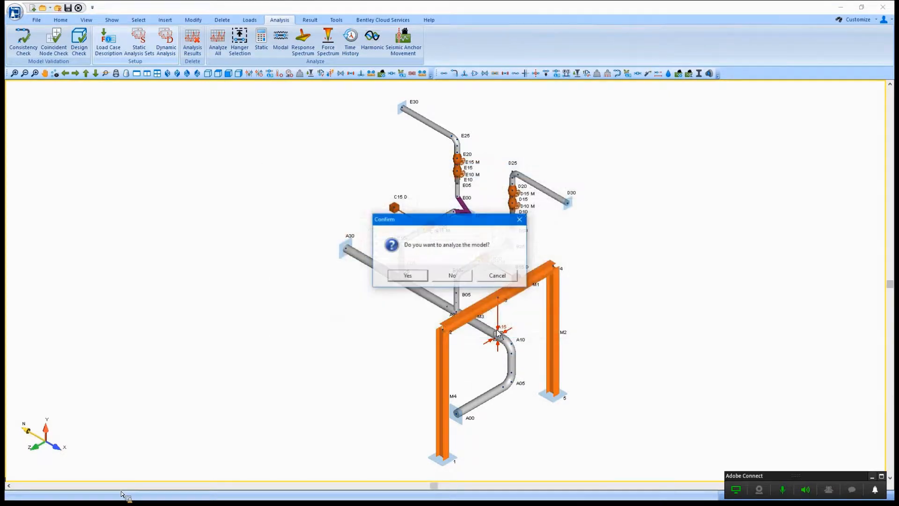
# - Run the static analysis with automatic analysis selection, declining to review the consistency check and analysis warning messages
pyautogui.click(425, 275)
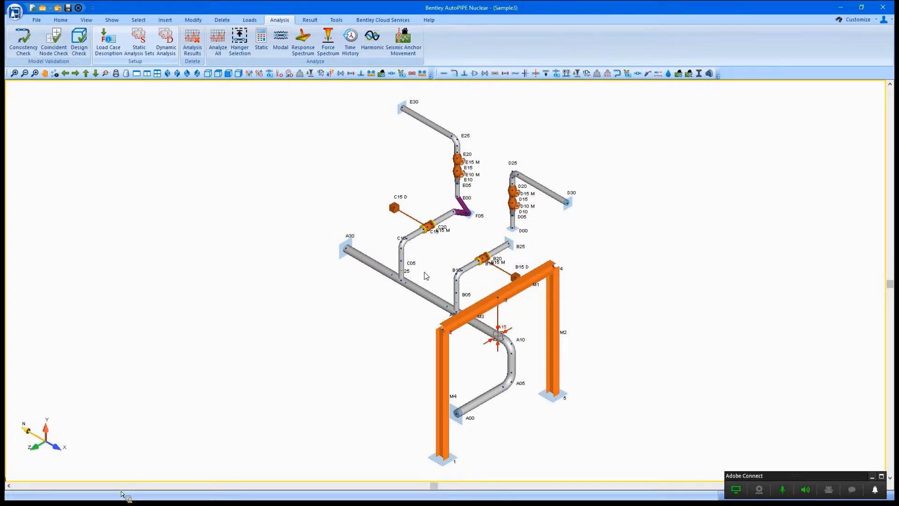
pyautogui.click(443, 277)
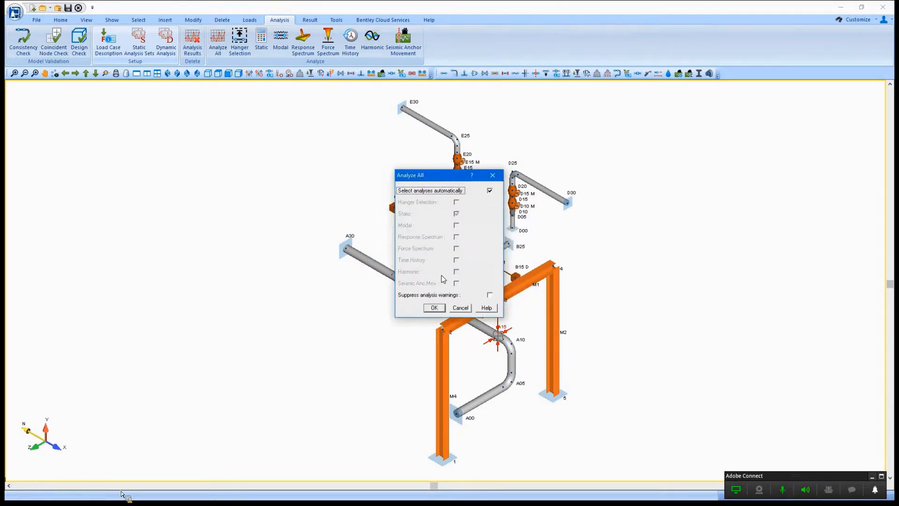
pyautogui.click(444, 308)
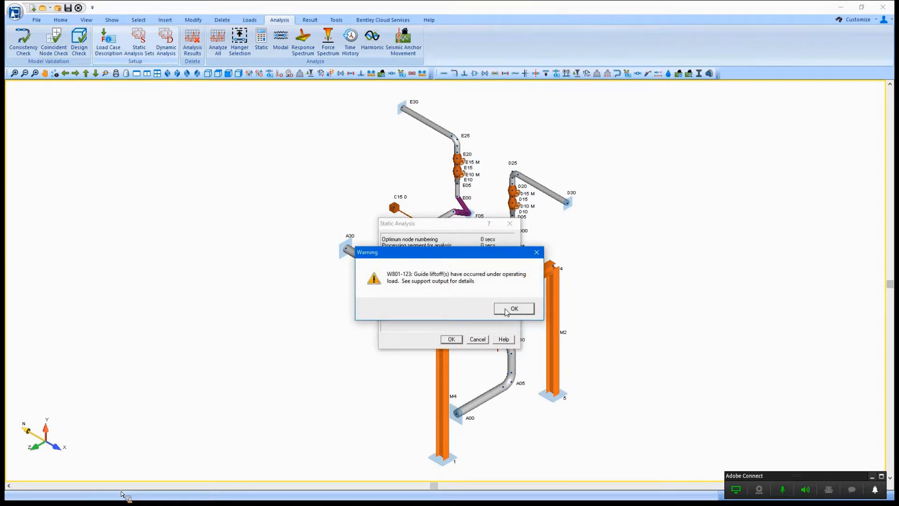
pyautogui.click(505, 309)
pyautogui.click(505, 309)
pyautogui.click(505, 309)
pyautogui.click(506, 309)
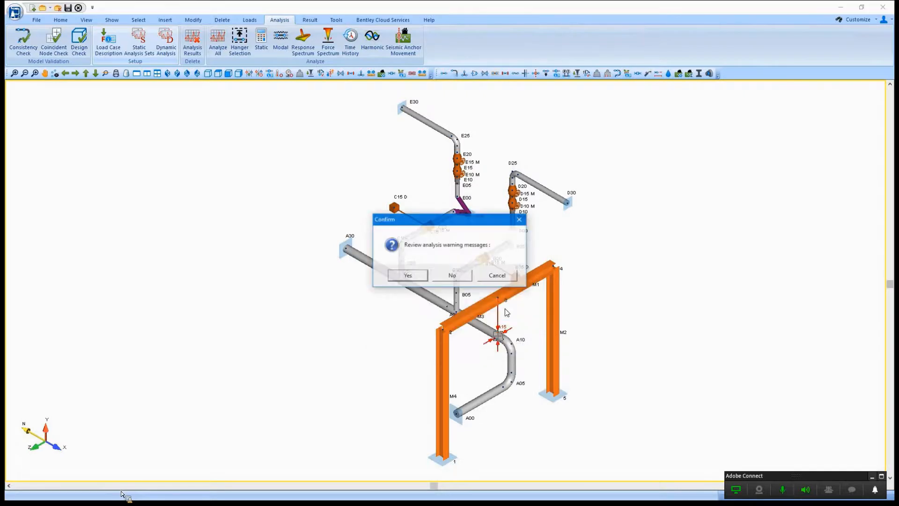
pyautogui.click(468, 279)
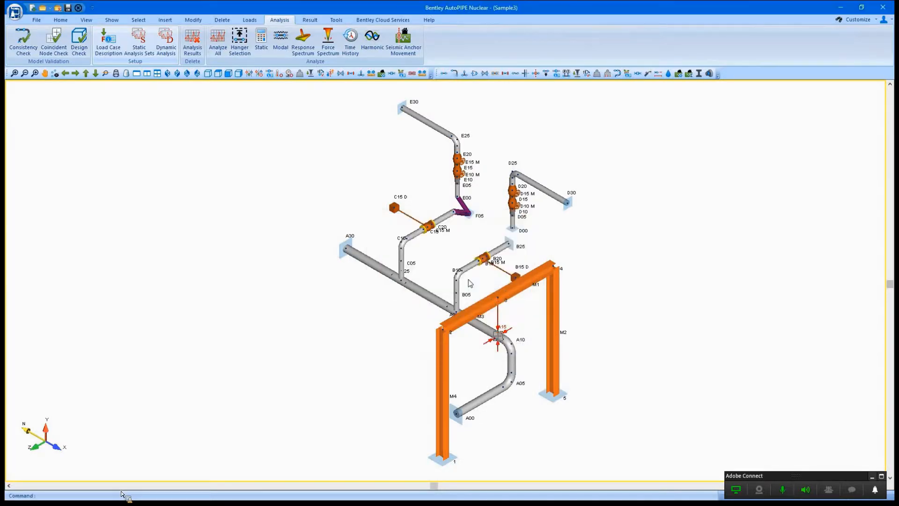
# - Open the load combinations in an enlarged window and examine the load cases and code combinations through analysis set 5
pyautogui.click(309, 21)
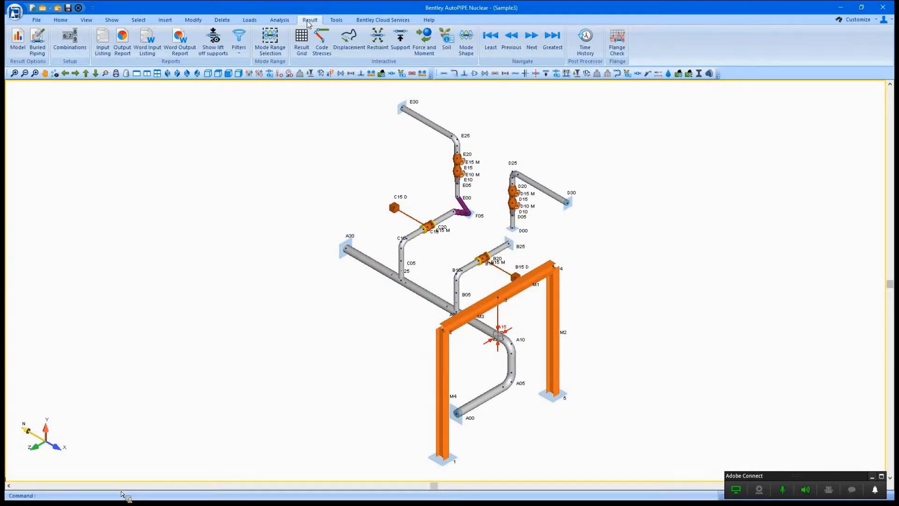
pyautogui.click(81, 48)
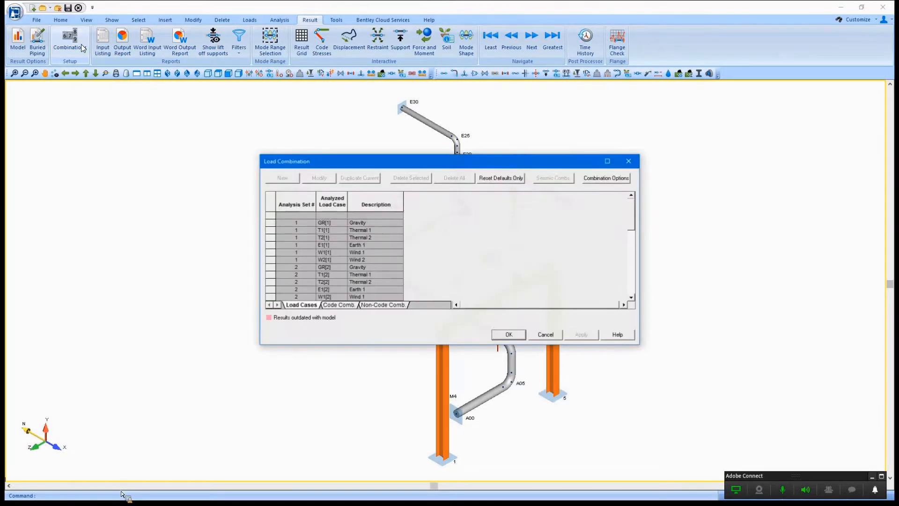
pyautogui.moveTo(261, 351); pyautogui.dragTo(151, 448)
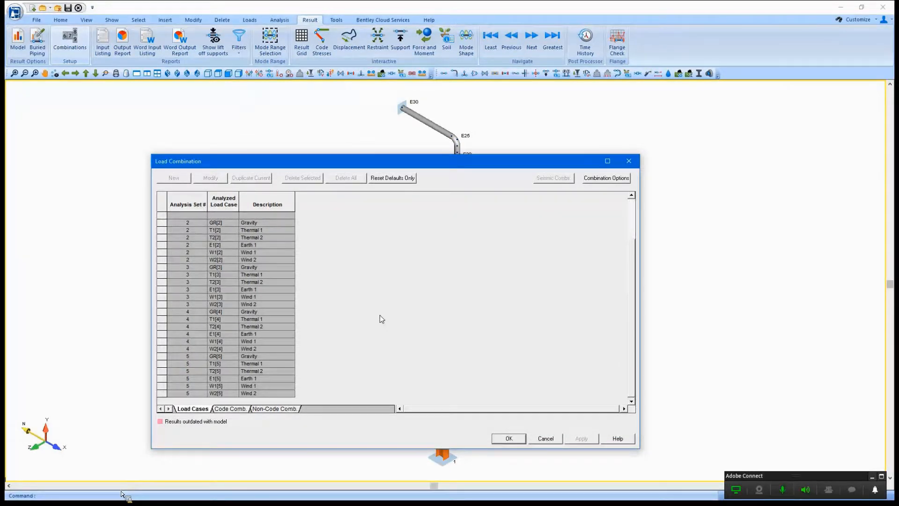
pyautogui.click(246, 410)
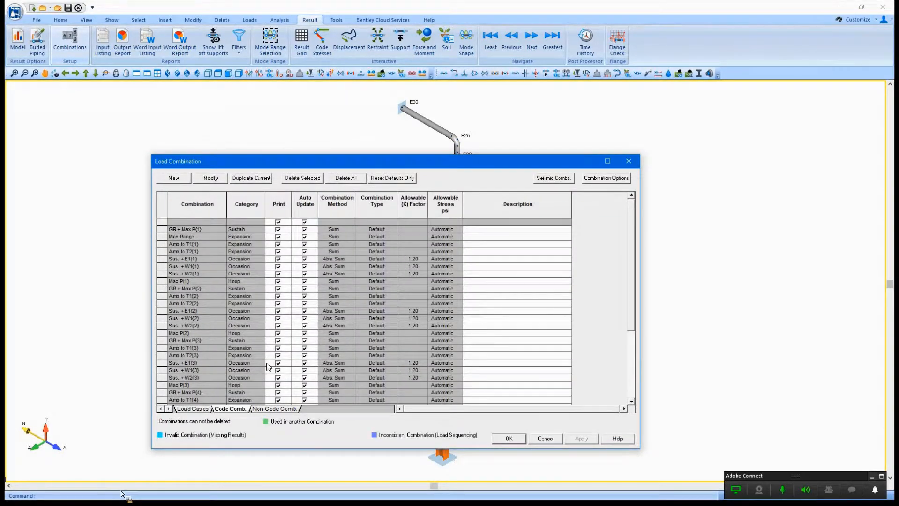
pyautogui.scroll(-4, 268, 368)
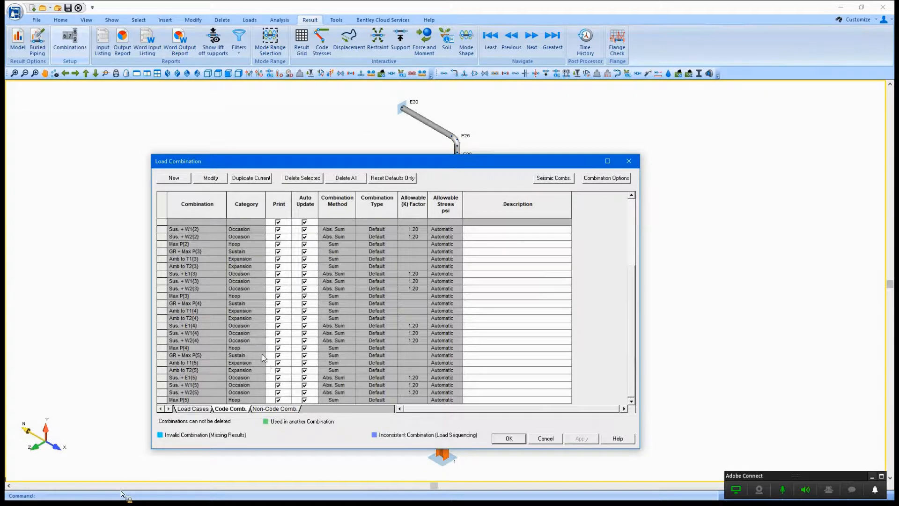
# - Examine the non-code combinations of all analysis sets, including GT2E1 to GT2W2 of sets 4 and 5
pyautogui.click(269, 410)
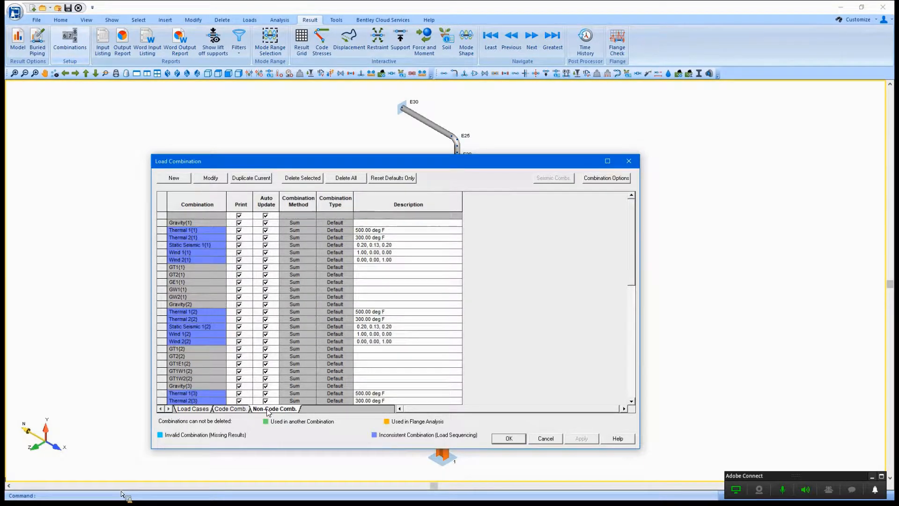
pyautogui.scroll(-8, 259, 340)
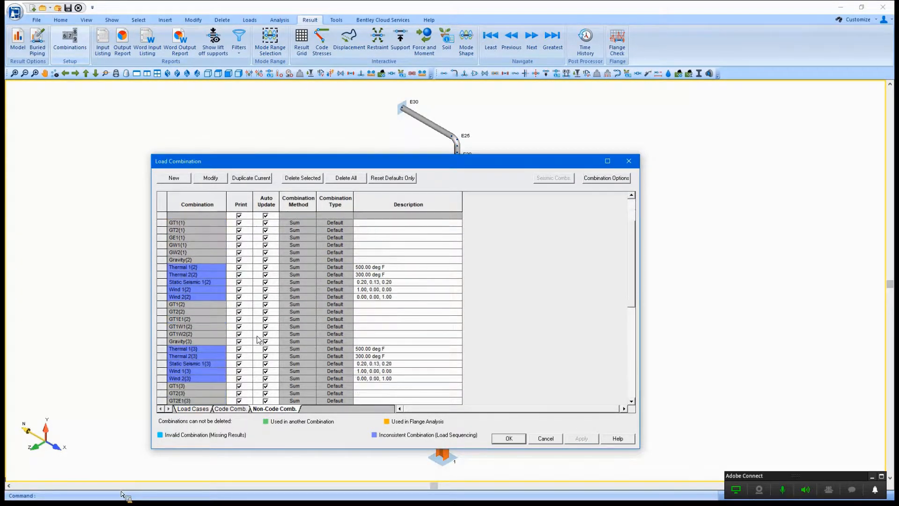
pyautogui.scroll(-3, 259, 340)
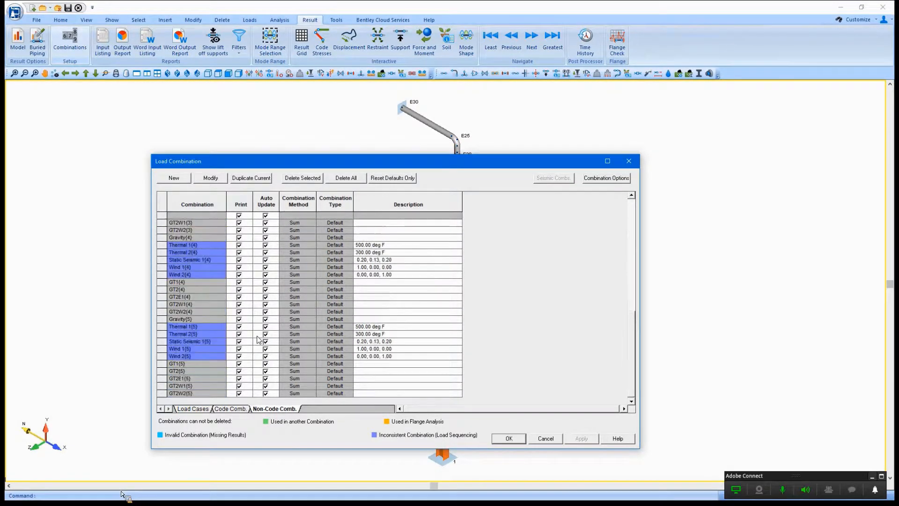